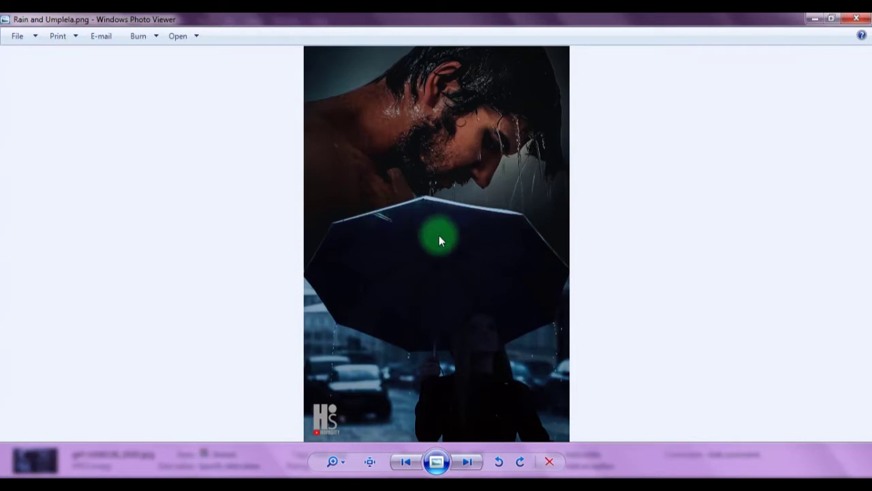
Step: Close the preview of the finished artwork and open girl-1438138_1920.jpg in Photoshop
click(857, 19)
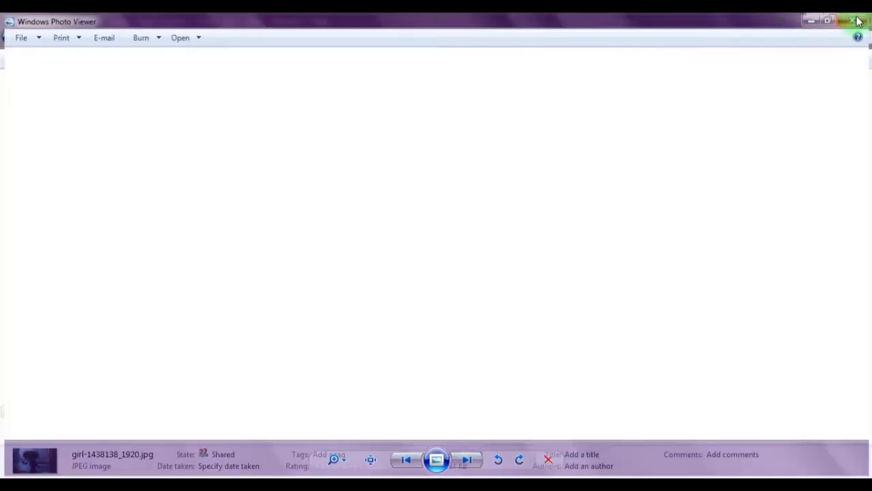
click(858, 19)
drag(162, 131, 337, 329)
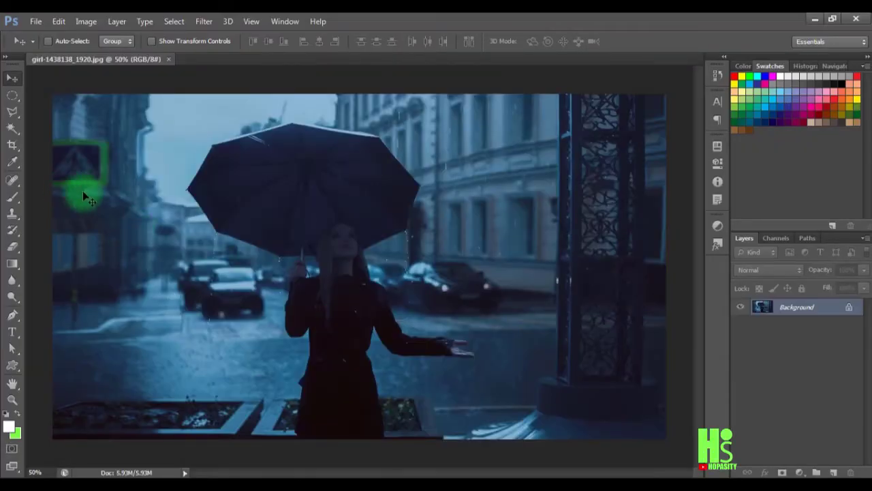
Step: Crop the photo on both sides to a portrait format as wide as the umbrella, keeping the full height
click(12, 145)
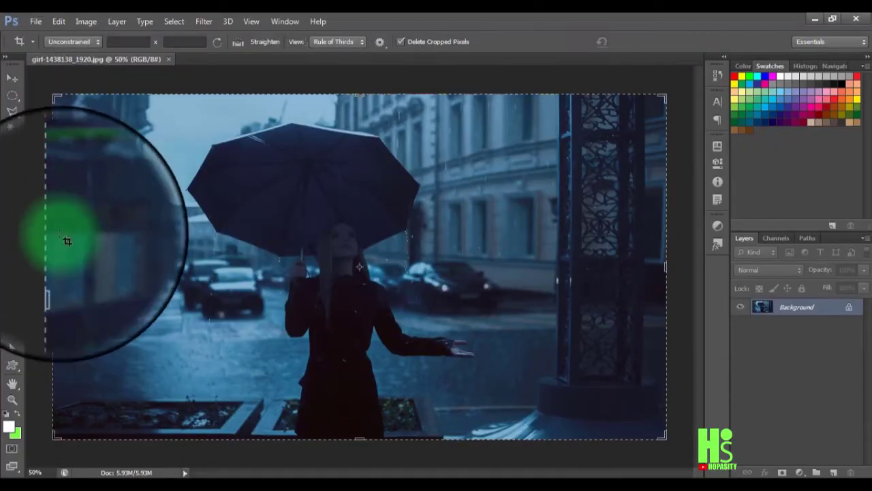
drag(54, 266, 120, 267)
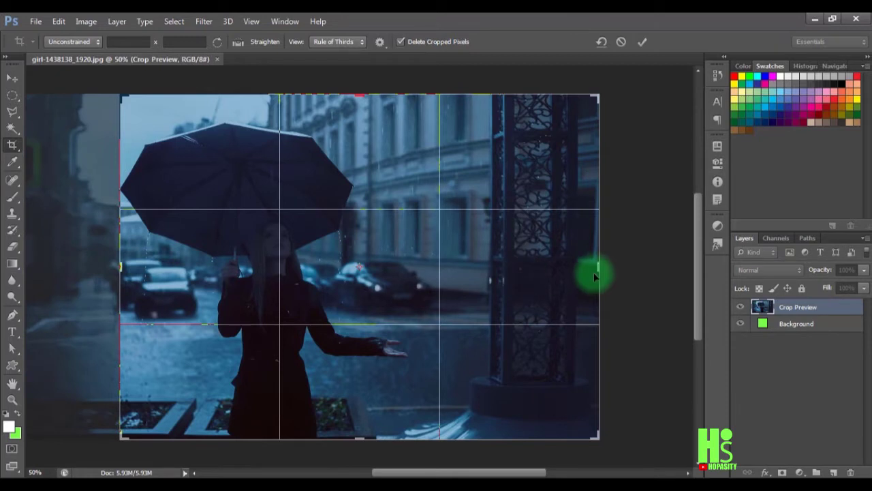
drag(599, 269, 476, 265)
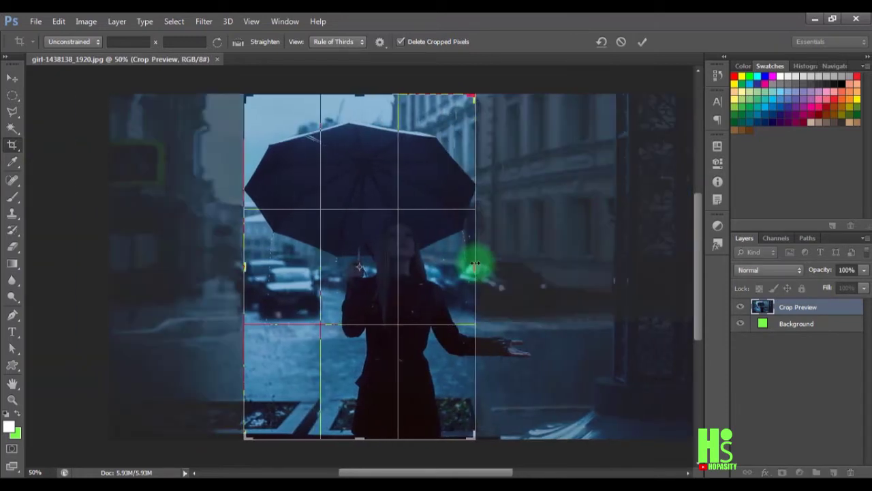
click(642, 41)
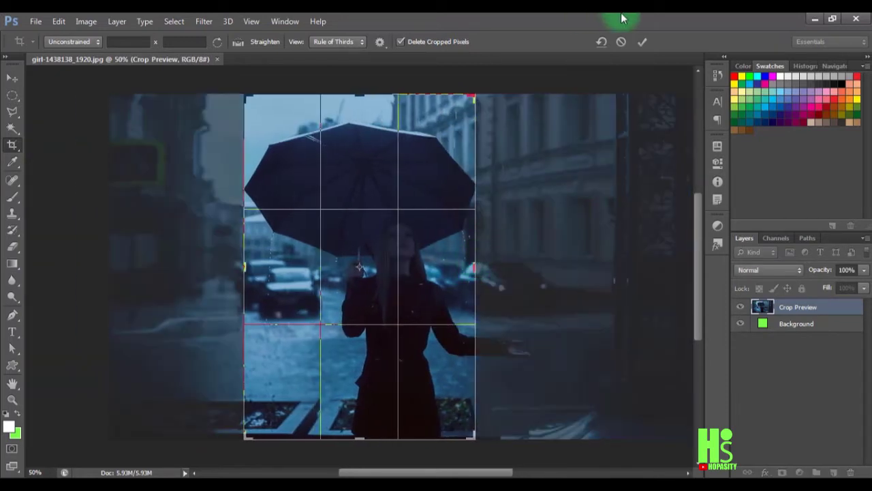
click(640, 44)
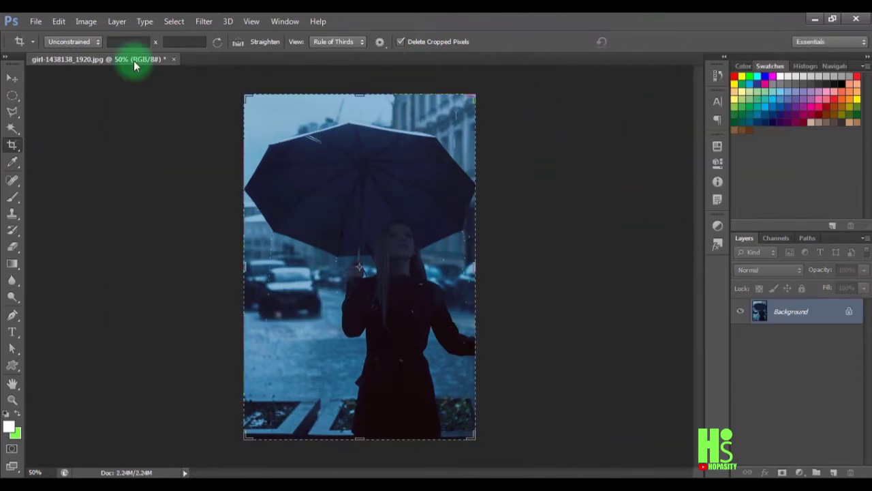
Step: Duplicate the Background layer with the original hidden, and move the copy down to leave about a fifth of the canvas empty above
click(18, 79)
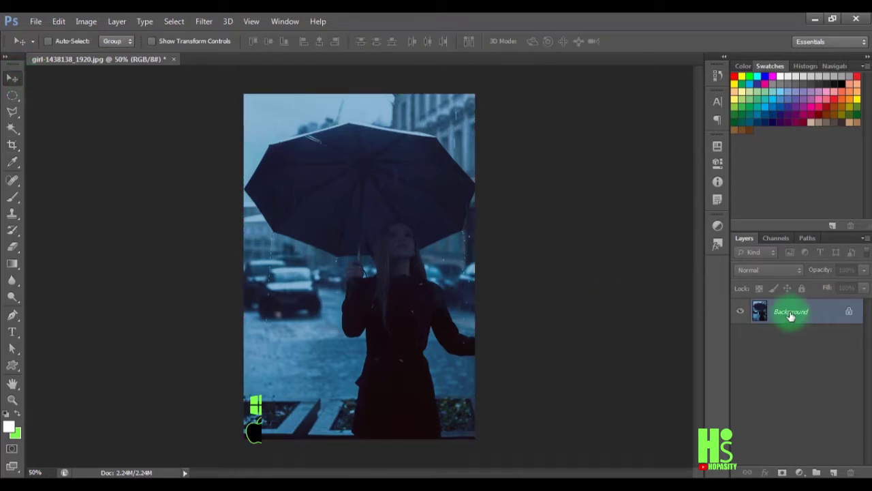
key(ctrl+j)
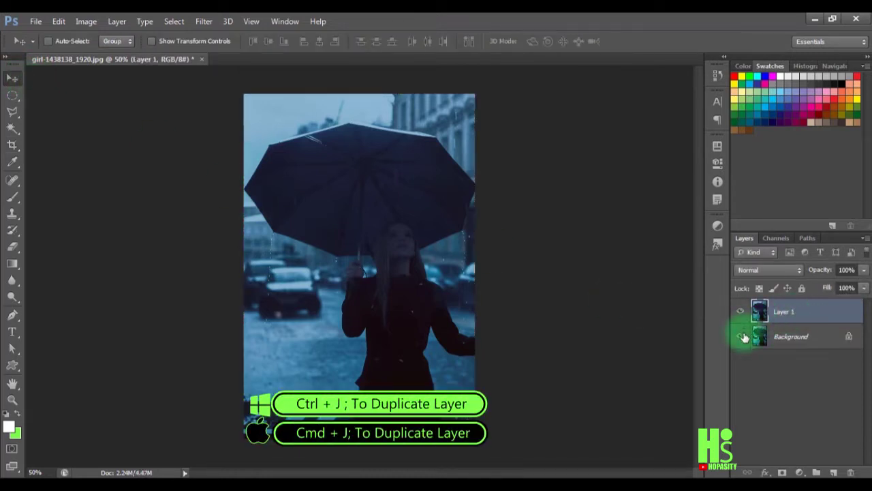
click(752, 334)
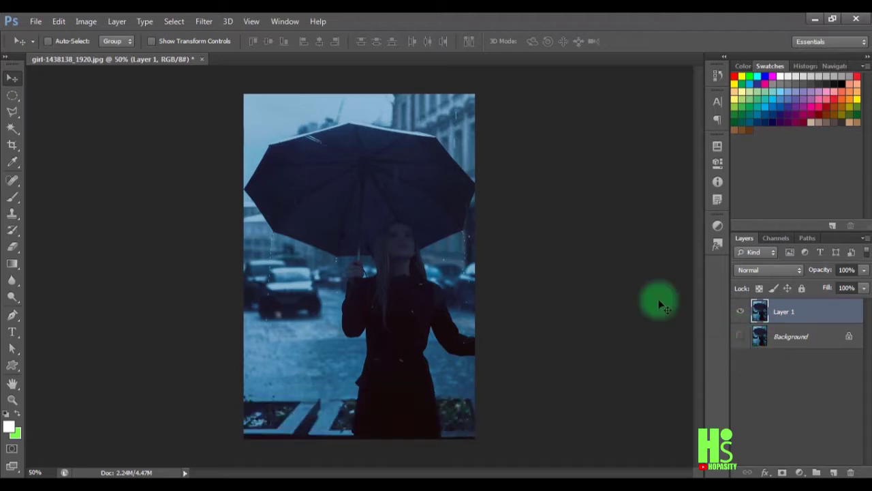
drag(392, 214, 393, 287)
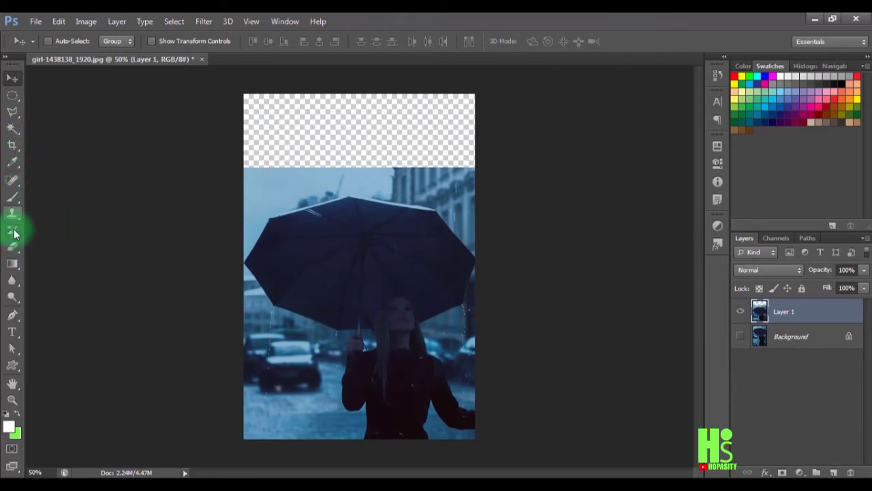
Step: Trace the umbrella's upper edge with a Pen tool path from its left corner over the peak to its right corner
click(13, 318)
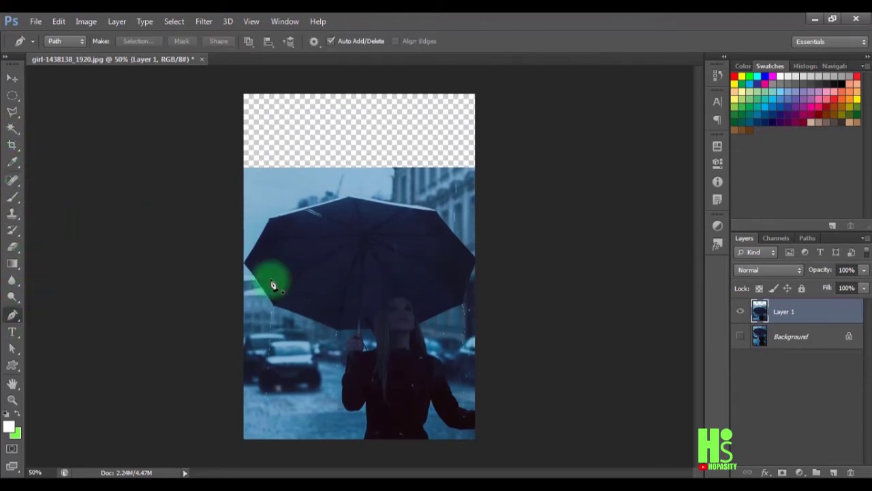
key(ctrl+plus)
key(ctrl+plus)
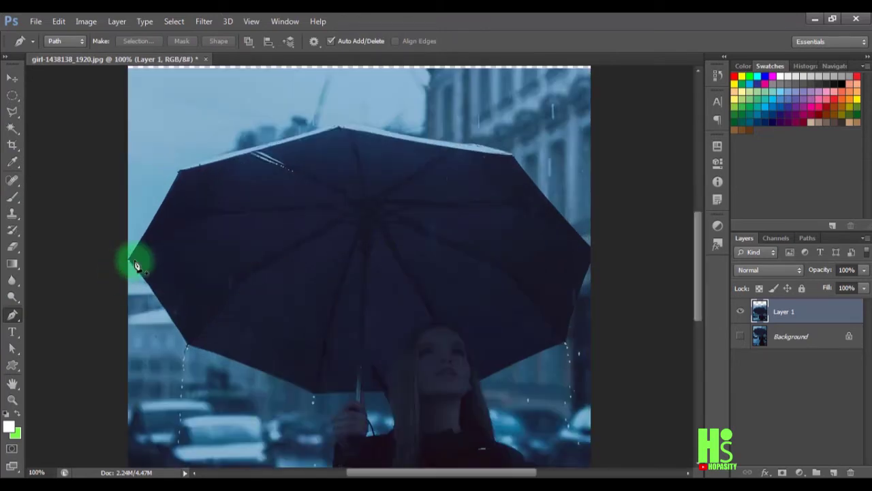
click(130, 260)
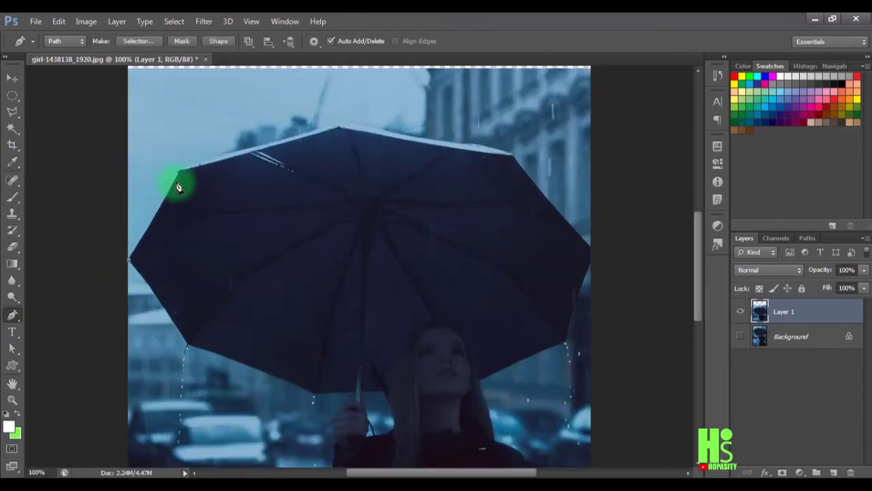
click(300, 141)
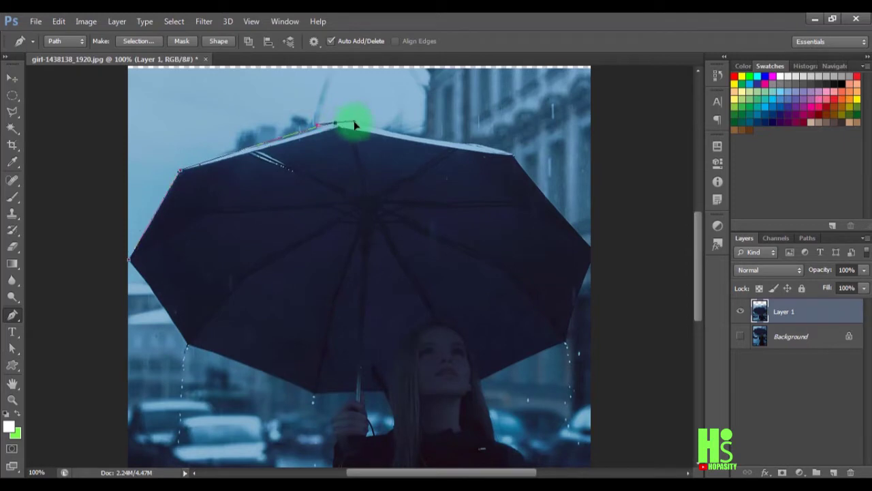
drag(352, 122, 316, 127)
alt+click(336, 131)
mouse_move(474, 143)
mouse_down()
mouse_move(500, 142)
mouse_move(467, 143)
mouse_move(514, 161)
mouse_up()
click(593, 250)
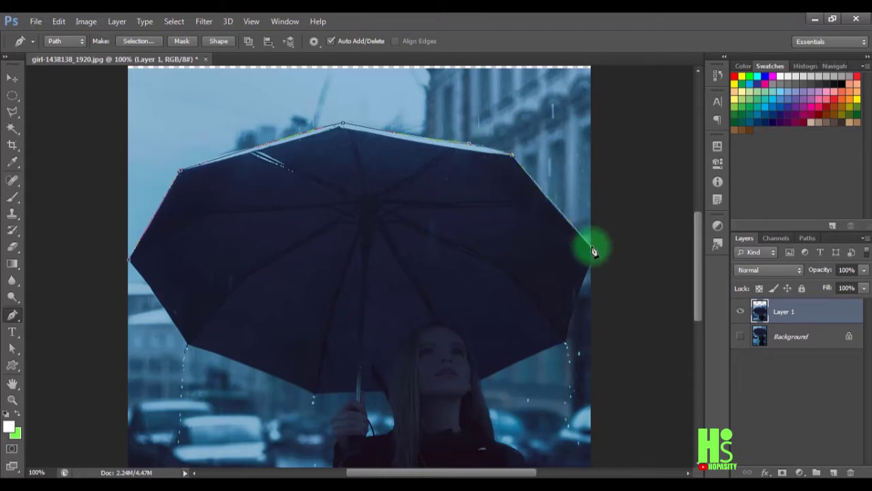
Step: Continue the path outside the canvas around the area above the umbrella and close it at the starting point
key(ctrl+minus)
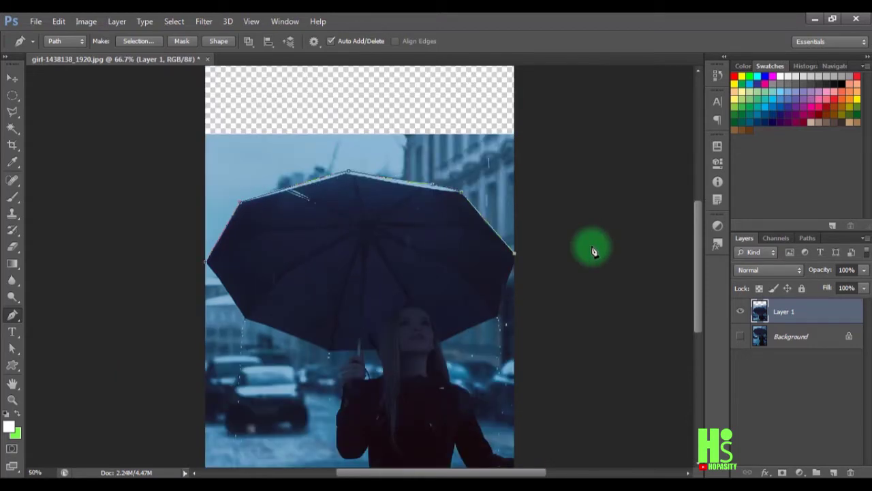
key(ctrl+minus)
click(486, 78)
click(291, 73)
click(215, 83)
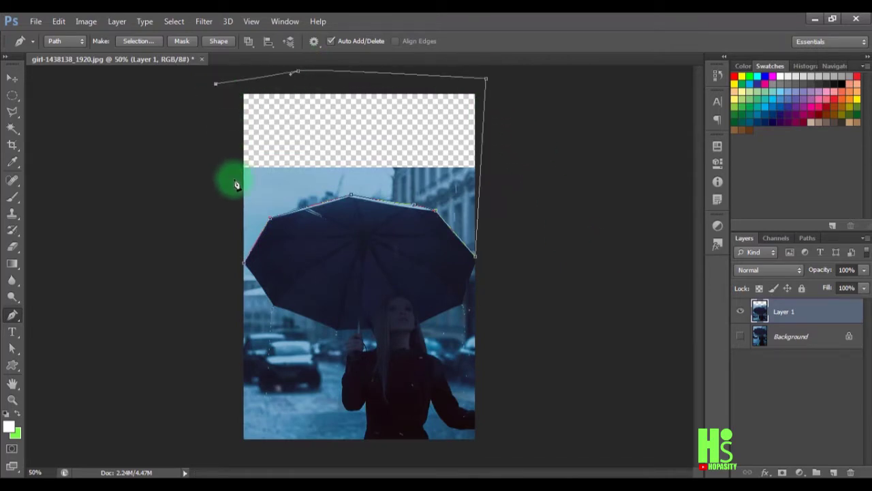
click(246, 269)
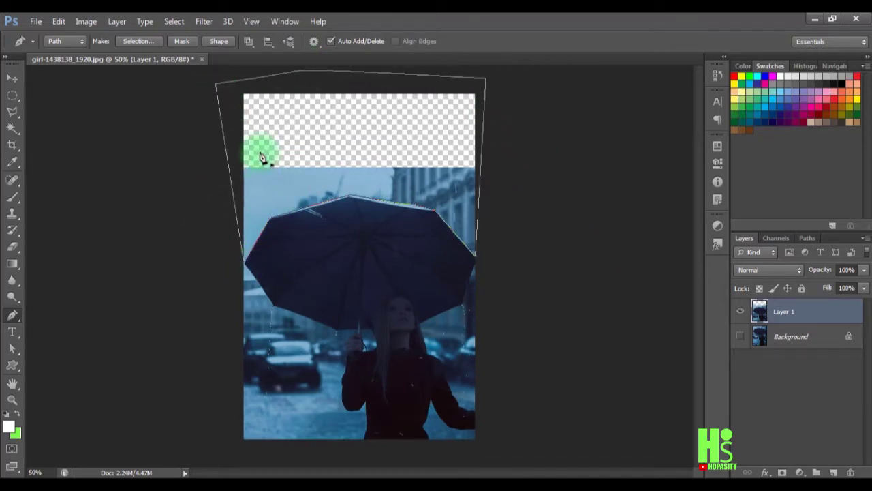
Step: Convert the path into a new selection, delete the background above the umbrella and deselect
right_click(422, 212)
click(477, 239)
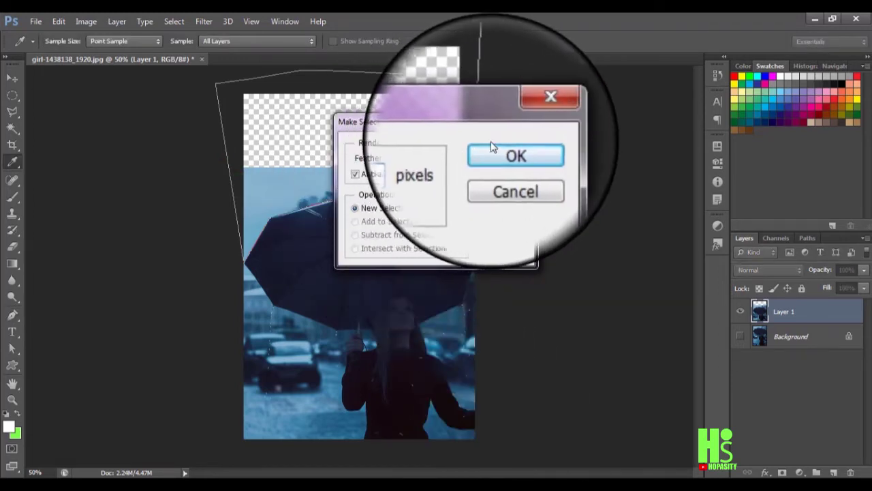
click(485, 149)
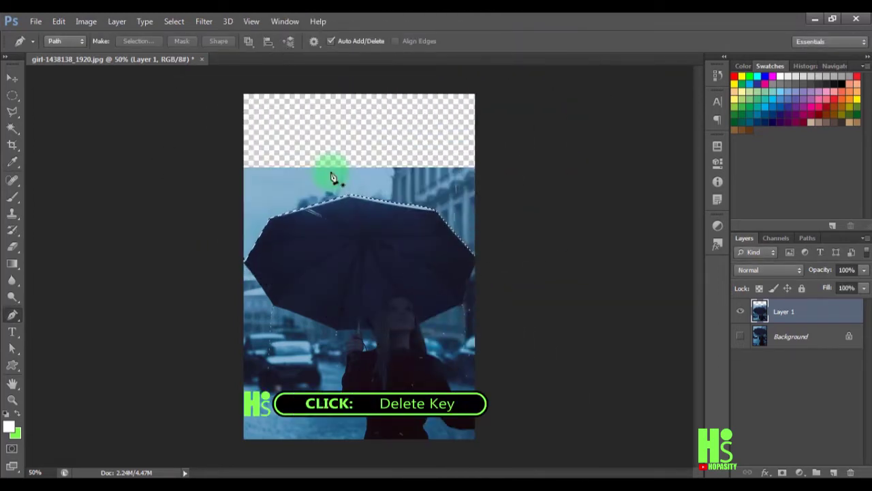
key(Delete)
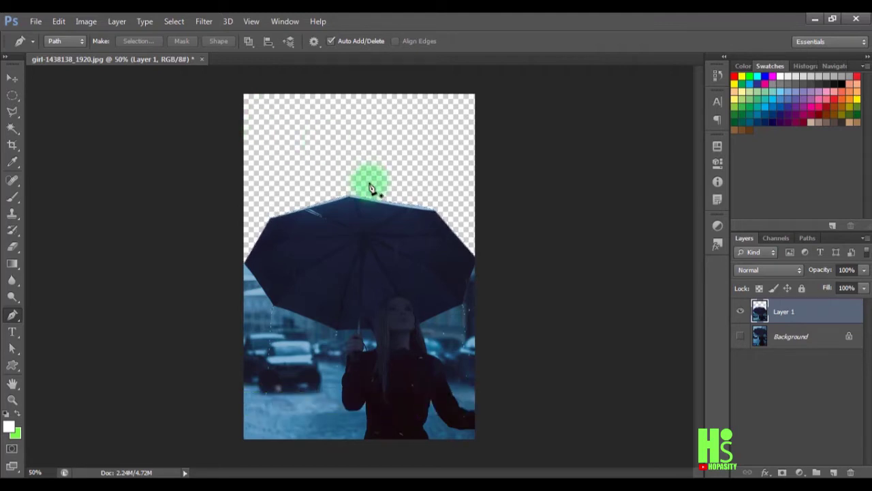
key(ctrl+d)
key(v)
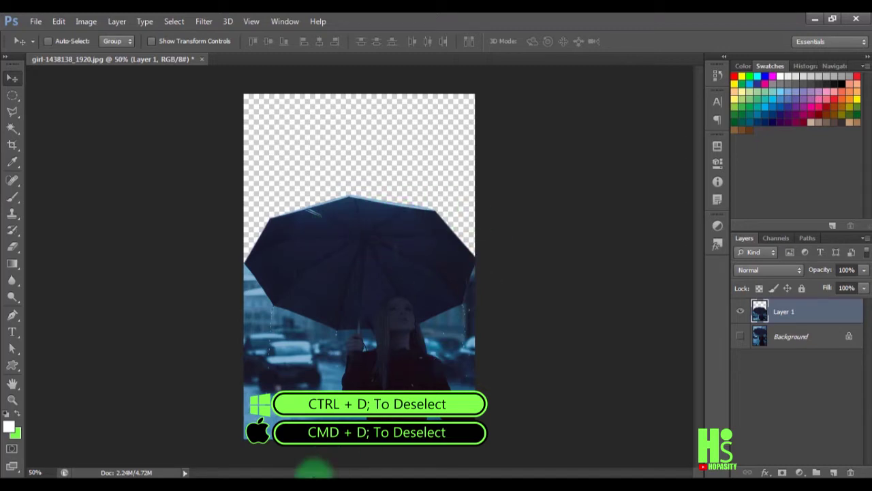
Step: Place the man-979980_1920 image from the zzz folder into the document and position it over the upper part of the canvas
mouse_move(68, 485)
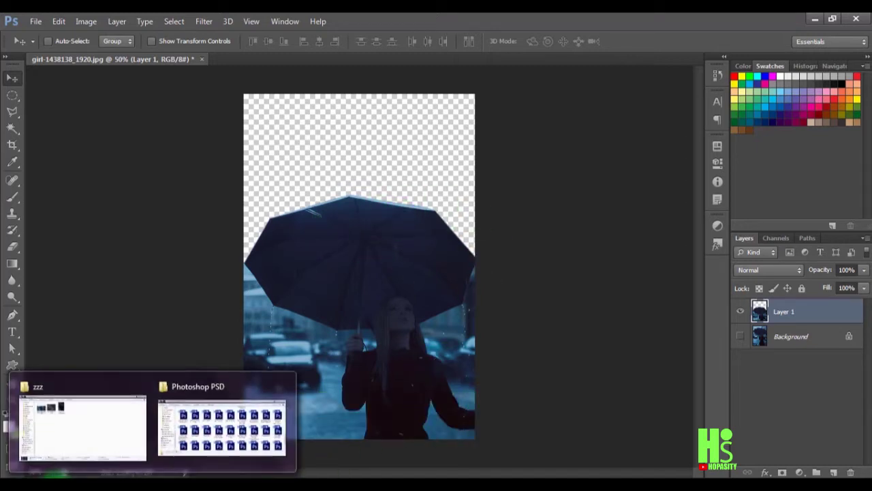
click(73, 431)
drag(209, 114, 341, 145)
drag(390, 252, 392, 176)
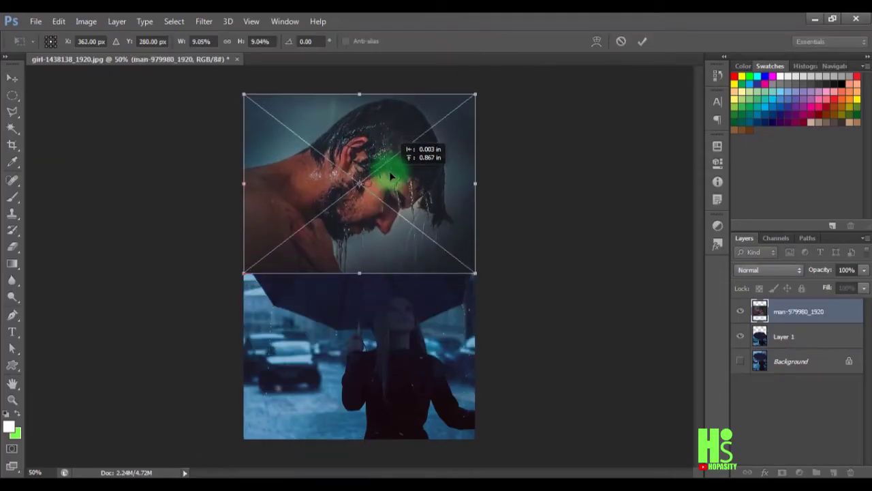
drag(405, 240, 408, 219)
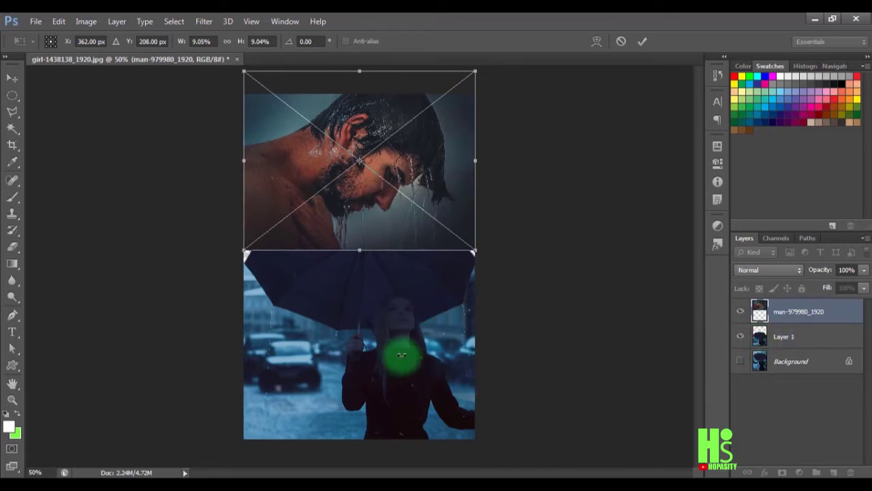
click(642, 41)
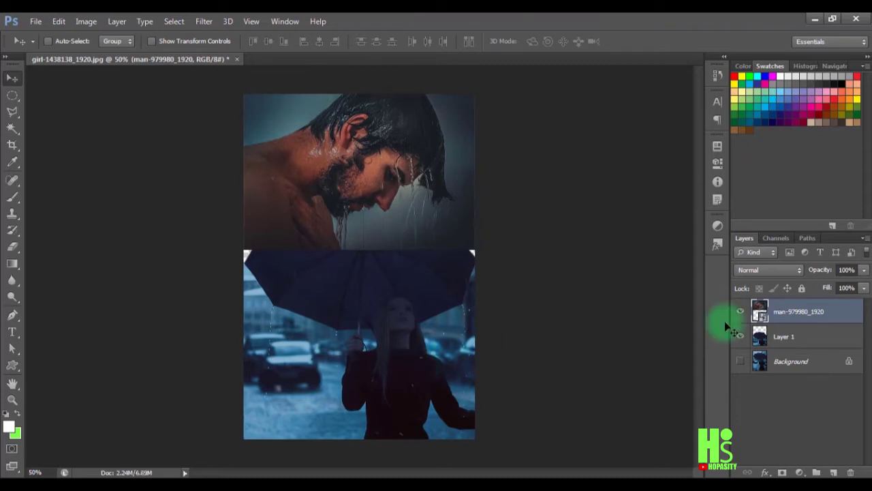
Step: Shift the umbrella layer and the man layer slightly downward to adjust where they meet, and nudge the umbrella layer back up a little
click(791, 336)
drag(407, 281, 400, 316)
drag(394, 216, 395, 223)
click(775, 311)
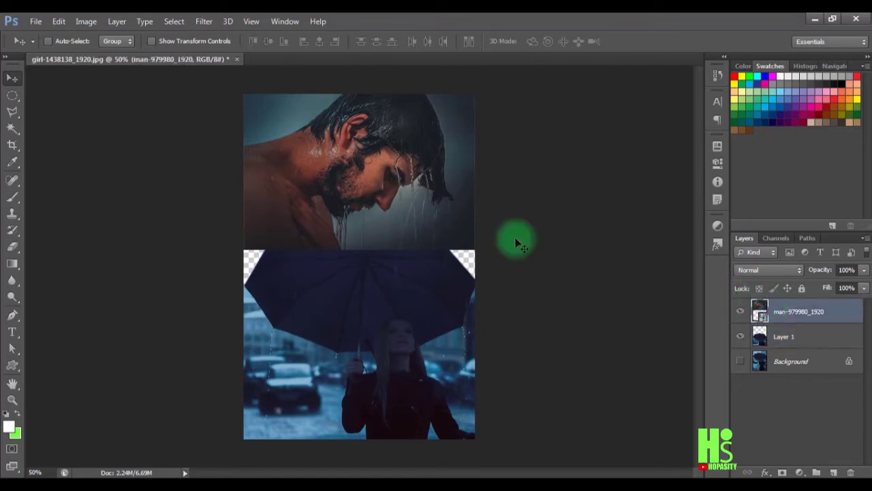
mouse_move(444, 212)
mouse_down()
mouse_move(444, 203)
mouse_move(443, 217)
mouse_up()
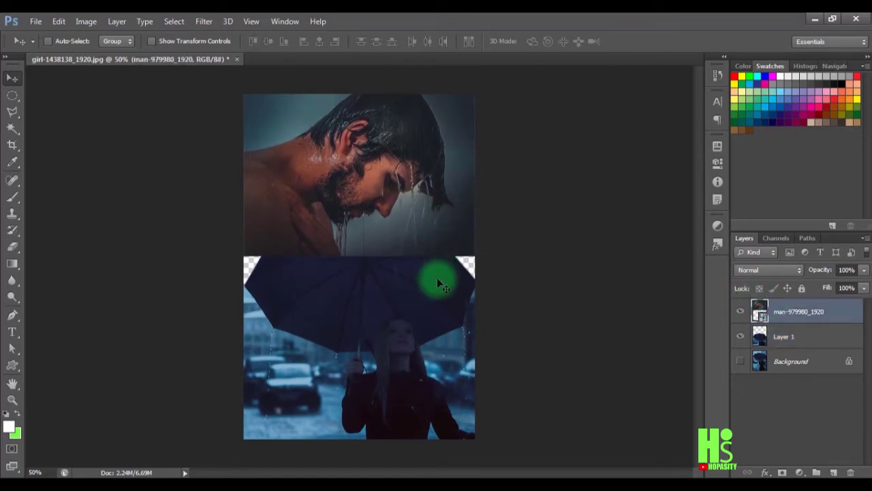
click(760, 336)
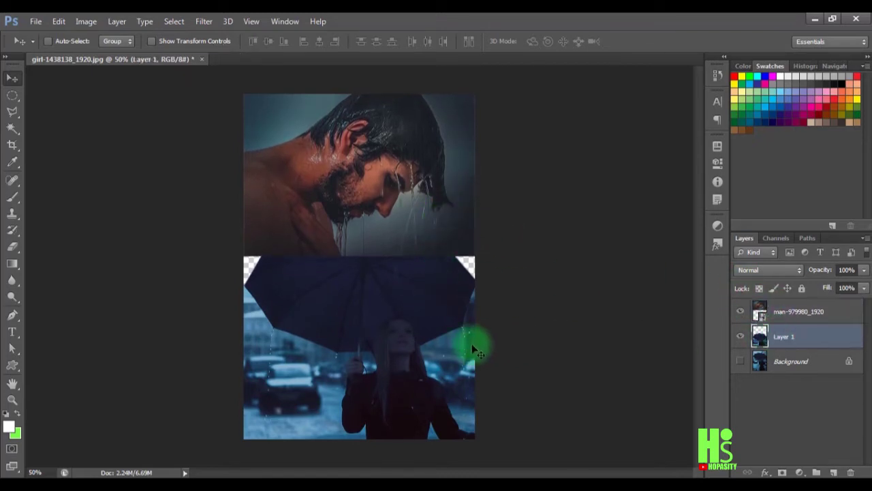
key(shift+Up)
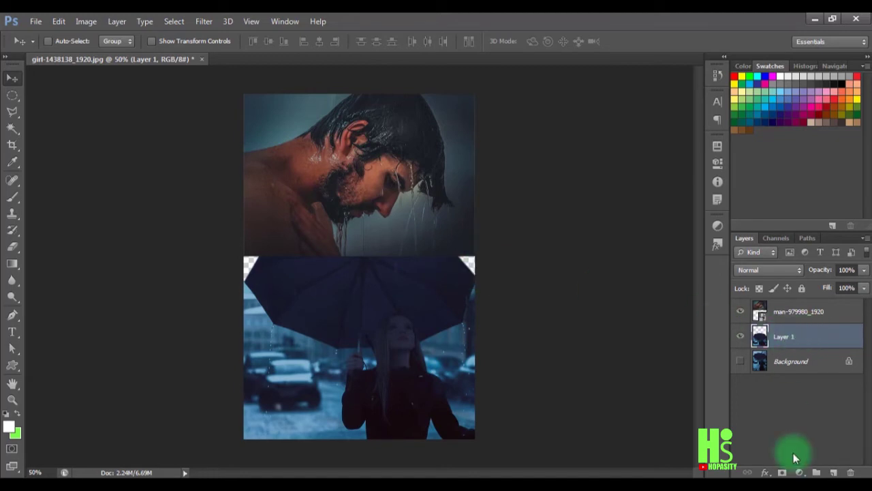
Step: Add a Solid Color fill layer above Layer 1 in #1d2025, sampled from the dark background of the man's photo
click(801, 472)
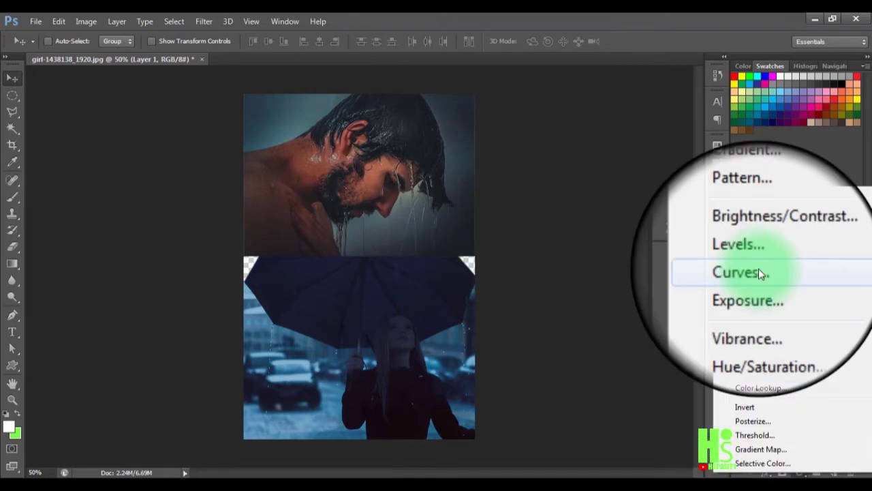
click(753, 195)
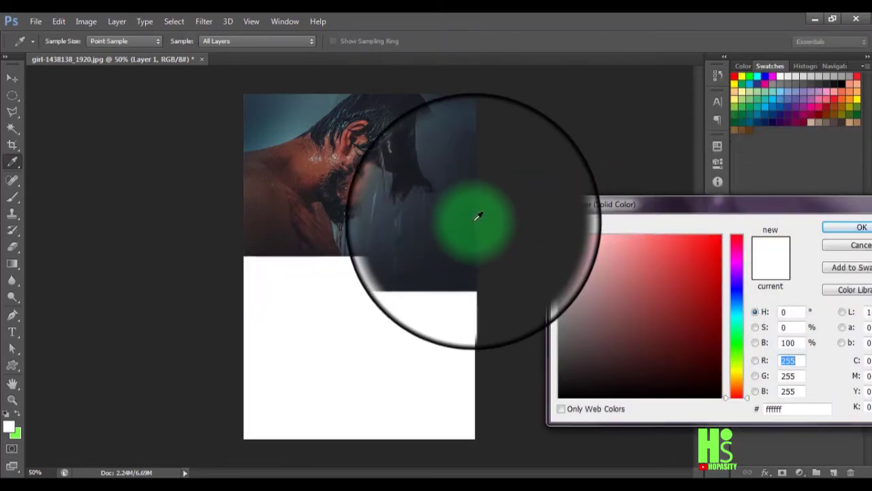
click(464, 231)
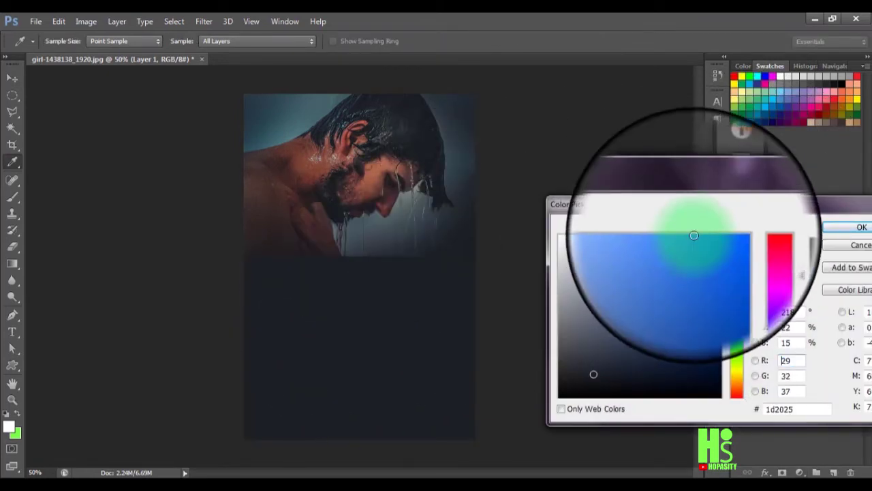
click(830, 232)
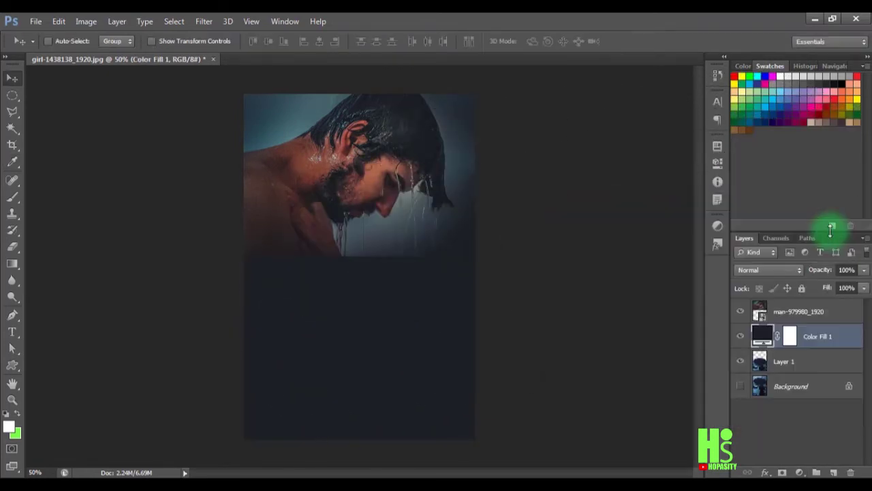
Step: Move the Color Fill 1 layer below Layer 1 in the layer stack
drag(796, 334, 818, 366)
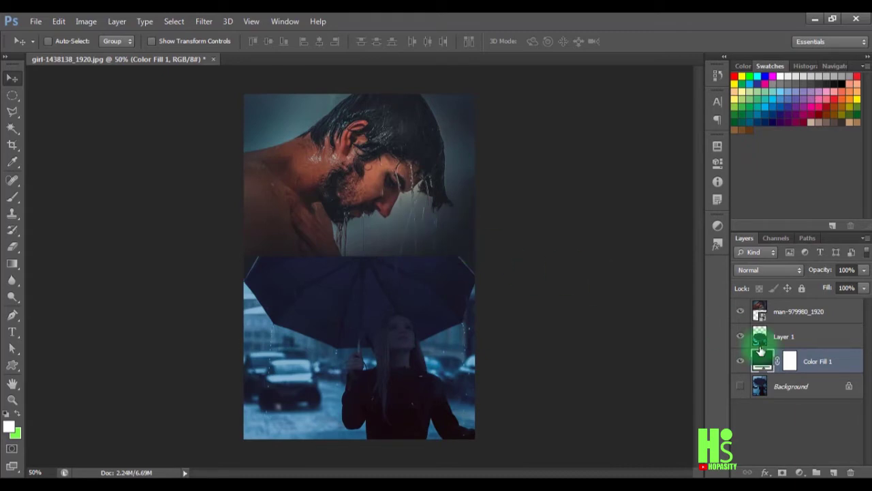
Step: Set the man-979980_1920 layer's blend mode to Lighter Color and shift the man slightly upward
click(788, 310)
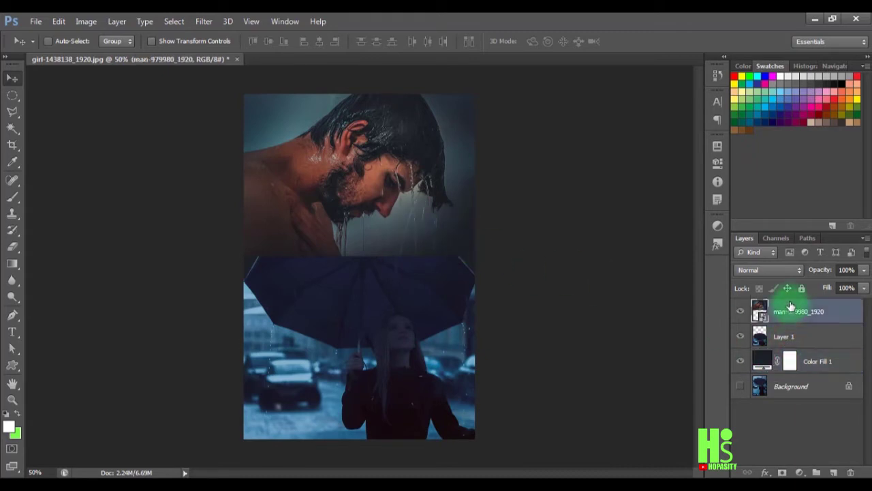
click(768, 268)
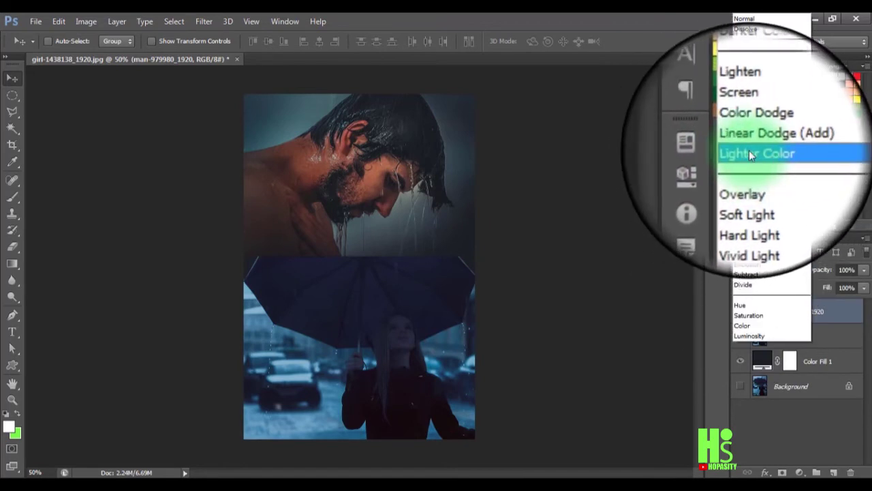
click(749, 150)
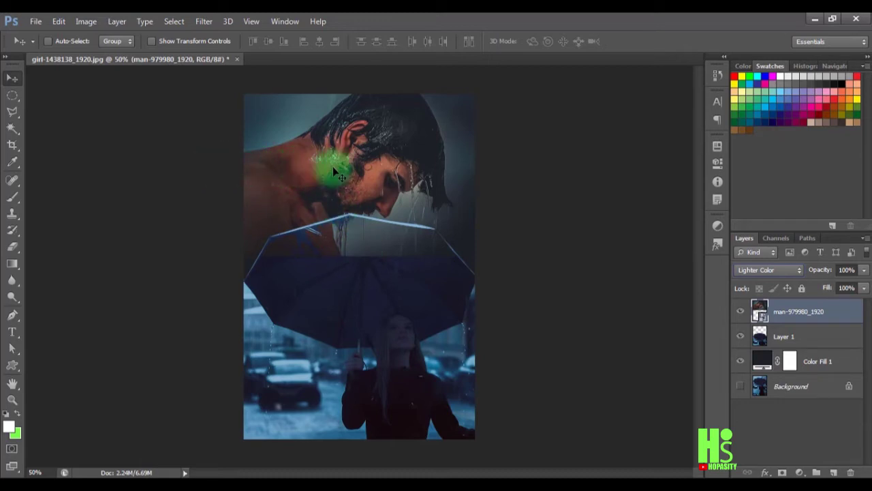
drag(365, 179, 365, 166)
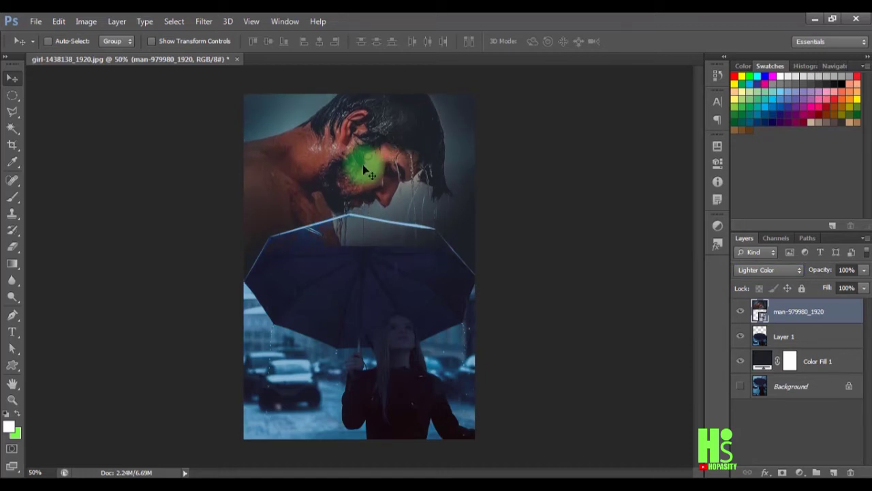
Step: Add a layer mask to the man layer and paint black with a soft 65 px brush to hide the photo over the umbrella
click(10, 203)
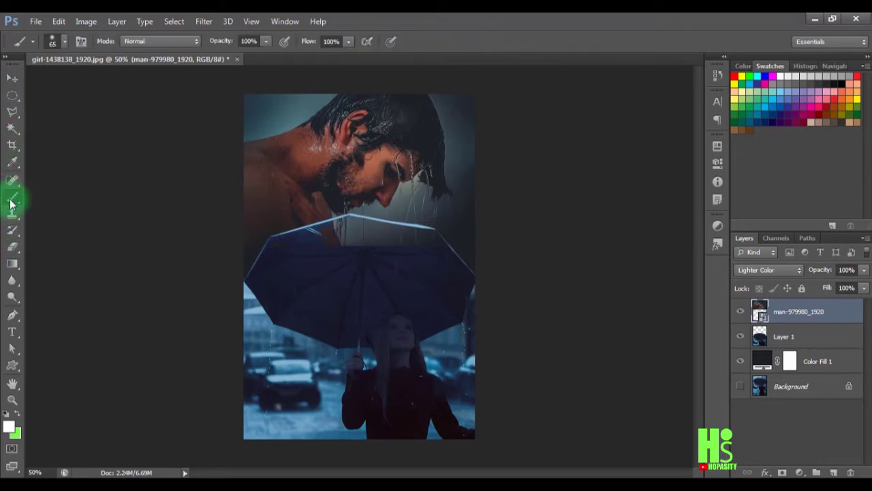
click(65, 42)
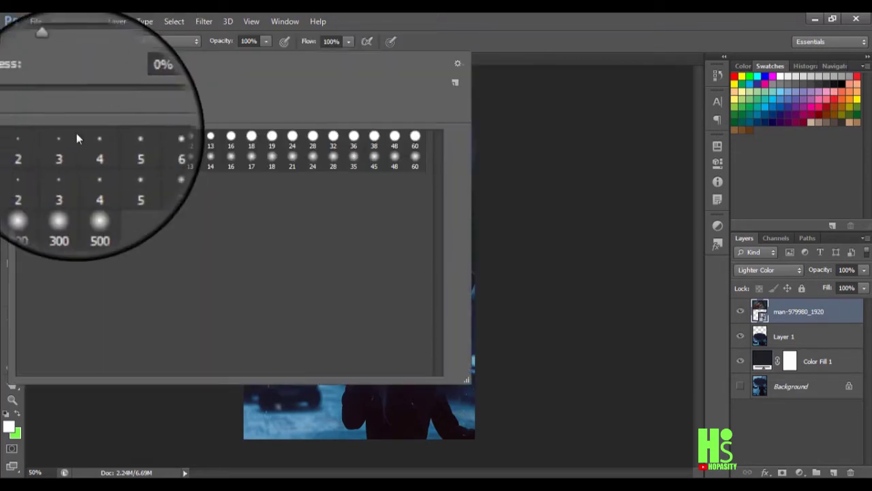
click(27, 180)
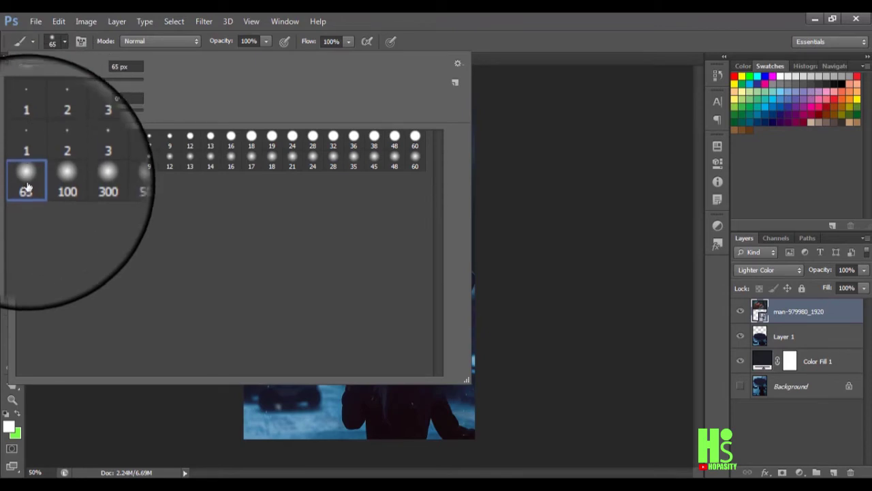
click(64, 42)
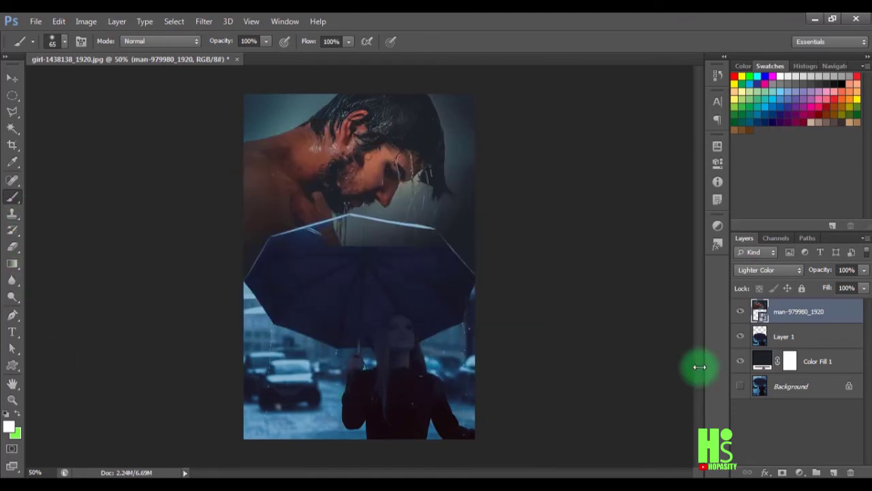
click(783, 472)
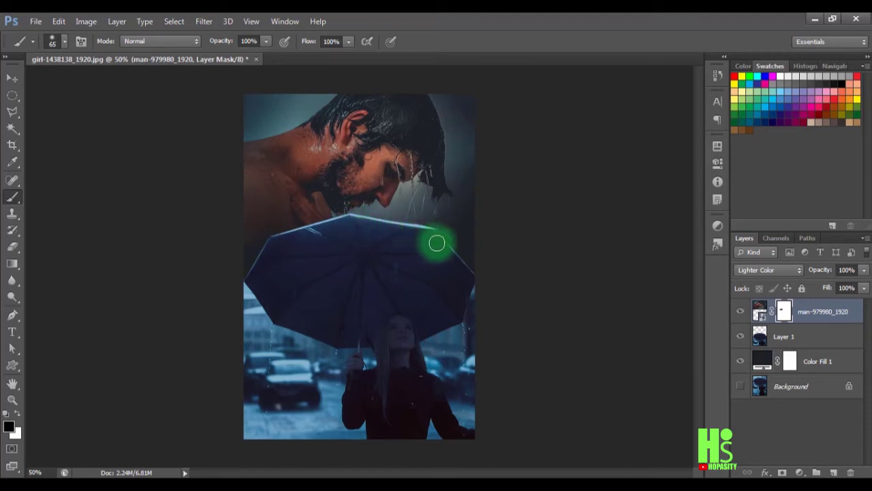
mouse_move(432, 242)
mouse_down()
mouse_move(395, 252)
mouse_move(433, 255)
mouse_move(395, 238)
mouse_move(329, 261)
mouse_move(304, 241)
mouse_move(297, 254)
mouse_move(308, 238)
mouse_move(424, 245)
mouse_move(306, 232)
mouse_move(284, 280)
mouse_move(314, 285)
mouse_move(269, 265)
mouse_move(308, 292)
mouse_move(308, 228)
mouse_move(428, 240)
mouse_move(448, 255)
mouse_move(372, 238)
mouse_move(306, 265)
mouse_move(323, 300)
mouse_move(283, 279)
mouse_move(326, 280)
mouse_move(362, 312)
mouse_up()
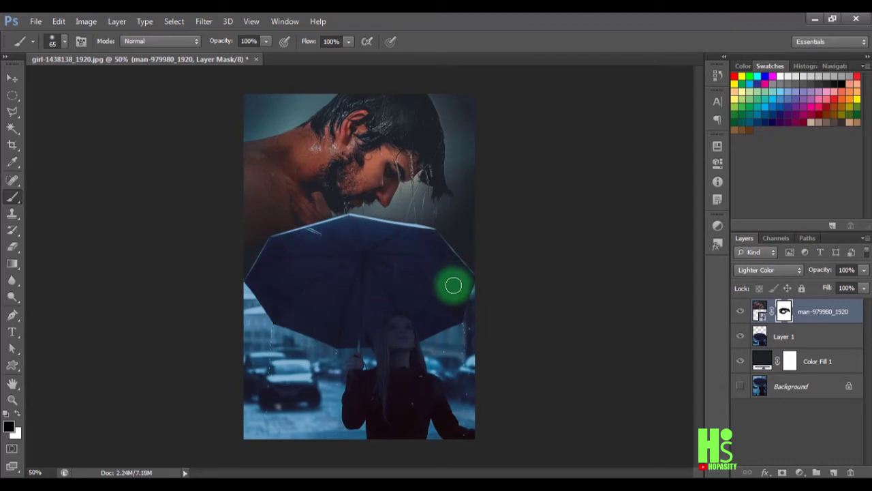
Step: Add a Black & White adjustment layer above the man layer with default settings and set its blend mode to Soft Light
click(799, 473)
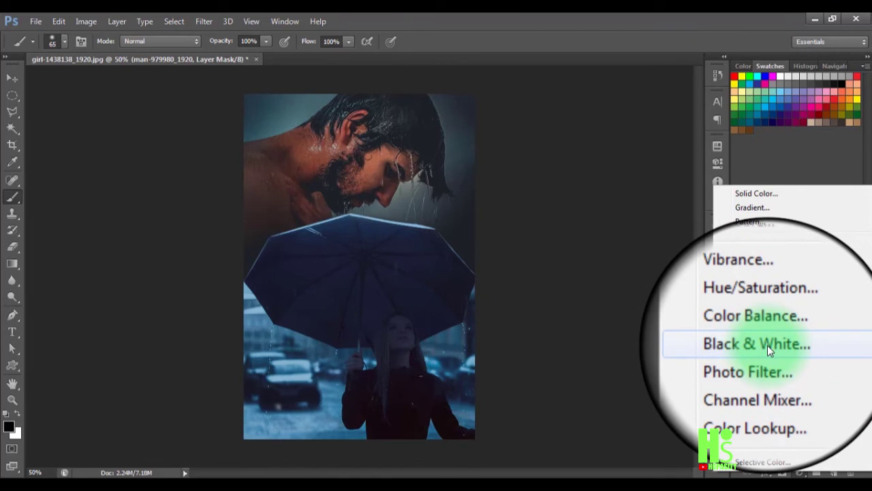
click(768, 345)
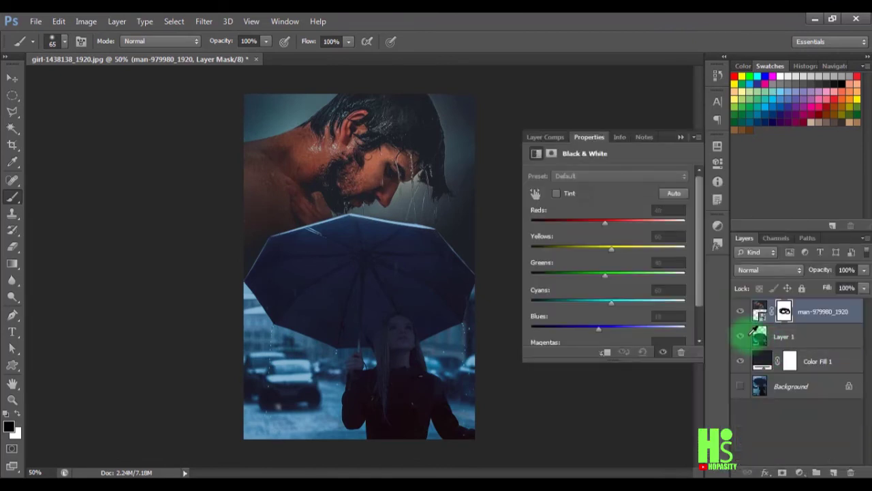
click(679, 138)
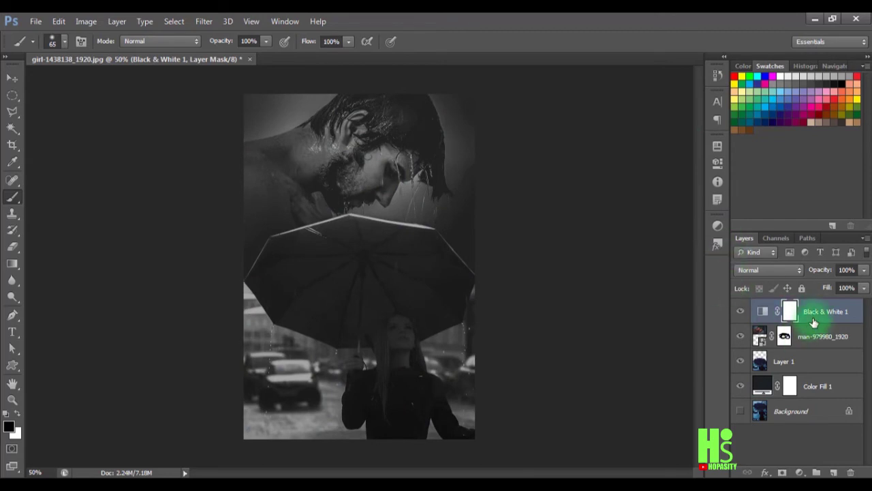
click(773, 267)
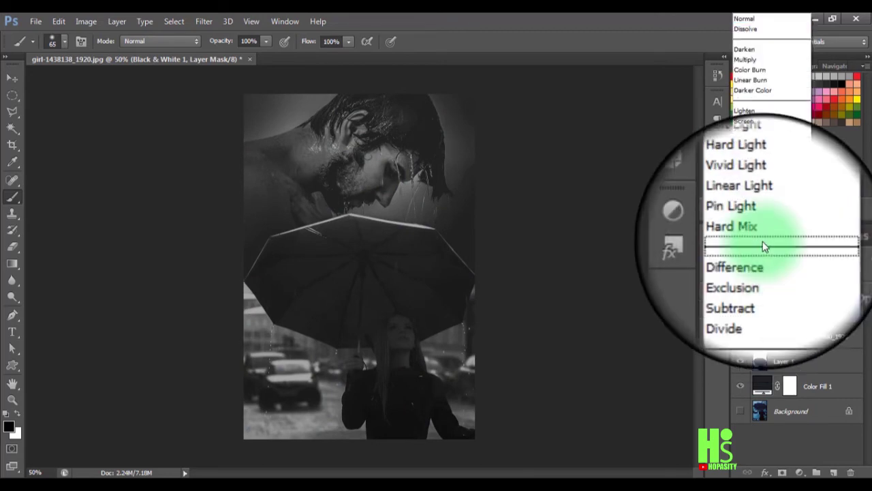
click(749, 182)
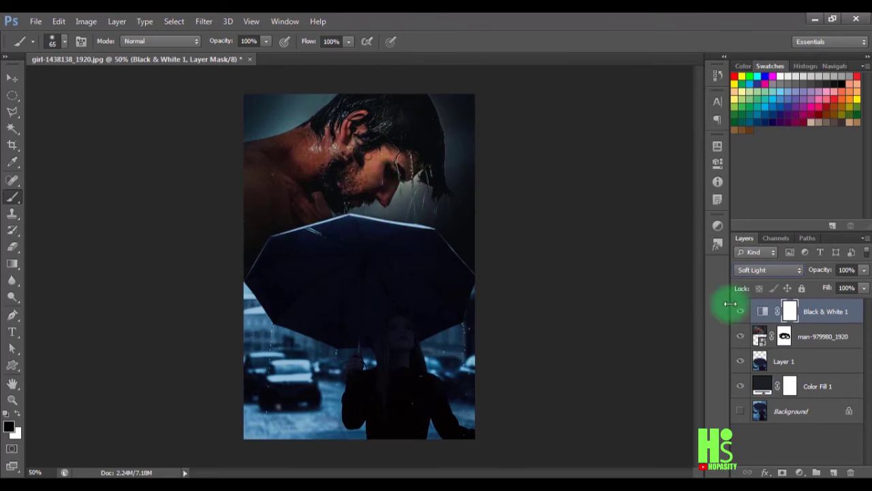
Step: Add a Gradient Fill layer above Black & White 1 and open its gradient for editing with the white-to-transparent preset
click(802, 472)
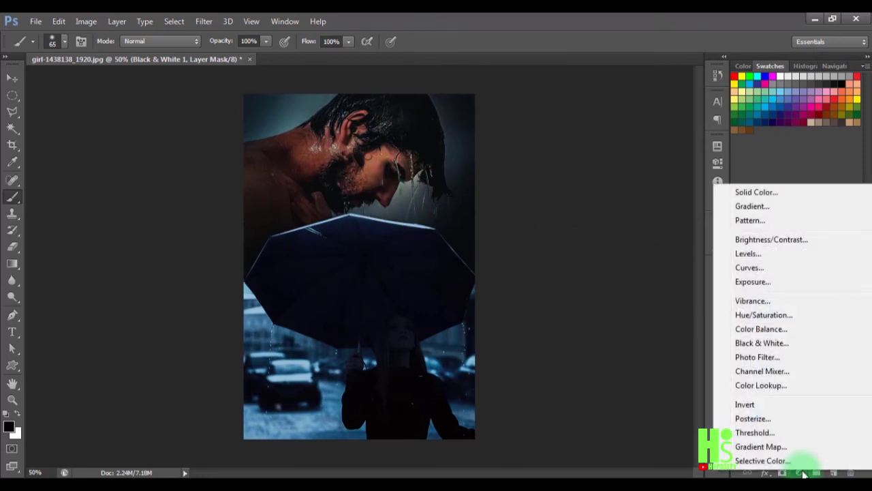
click(752, 206)
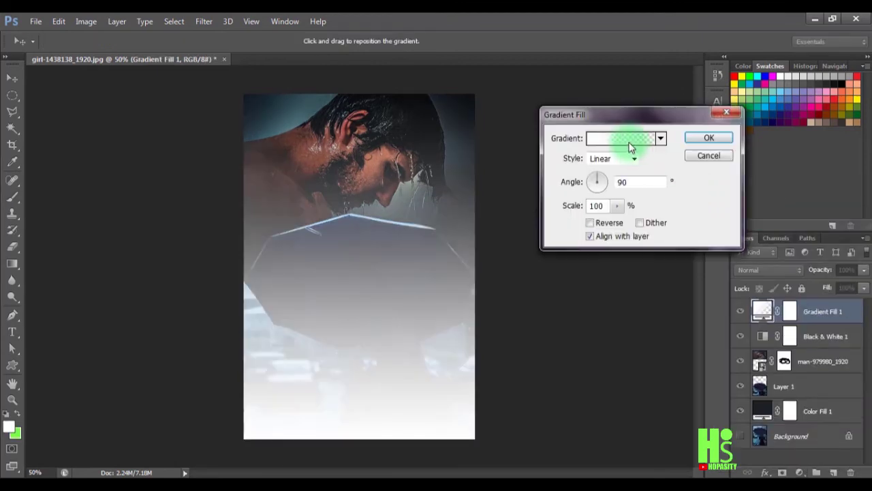
click(630, 139)
click(629, 138)
click(550, 139)
click(522, 314)
click(524, 316)
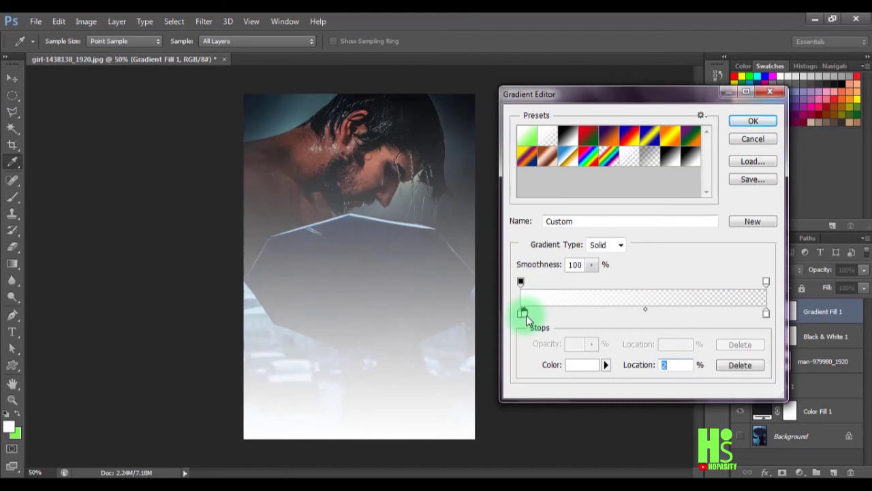
drag(527, 320, 549, 321)
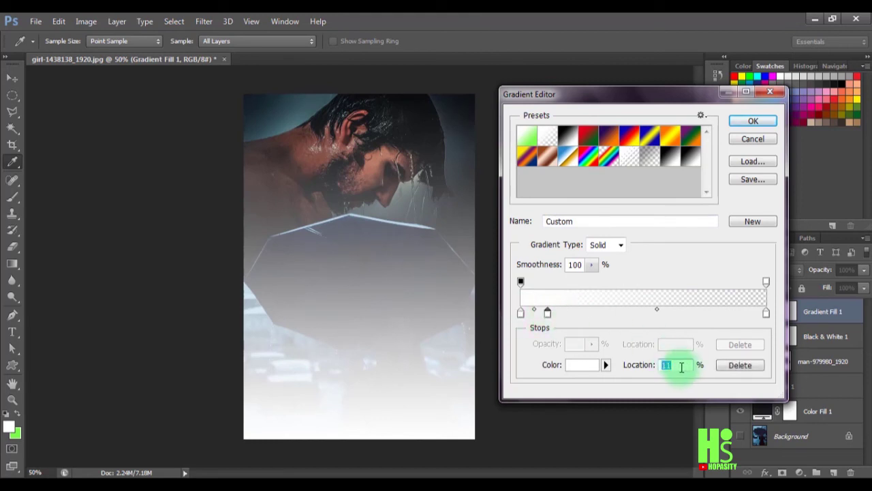
click(724, 365)
Step: Set both the start and end color stops of the gradient to black #000000 and accept the edited gradient
click(520, 313)
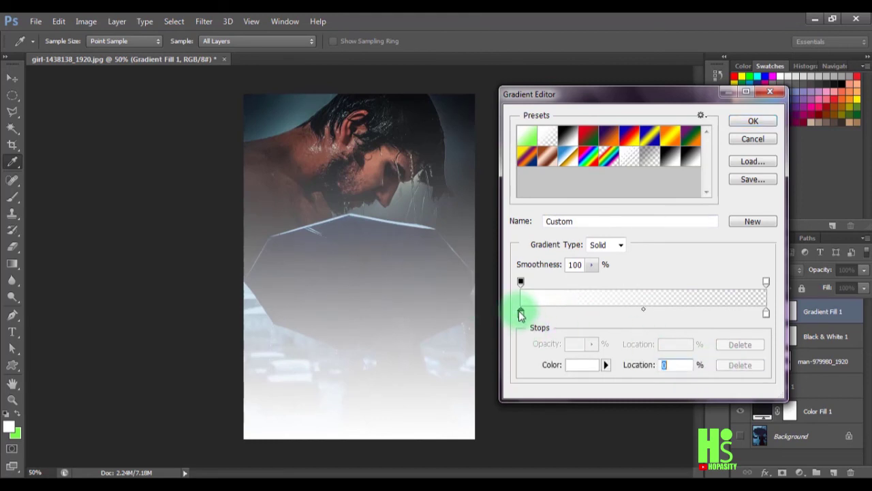
click(574, 365)
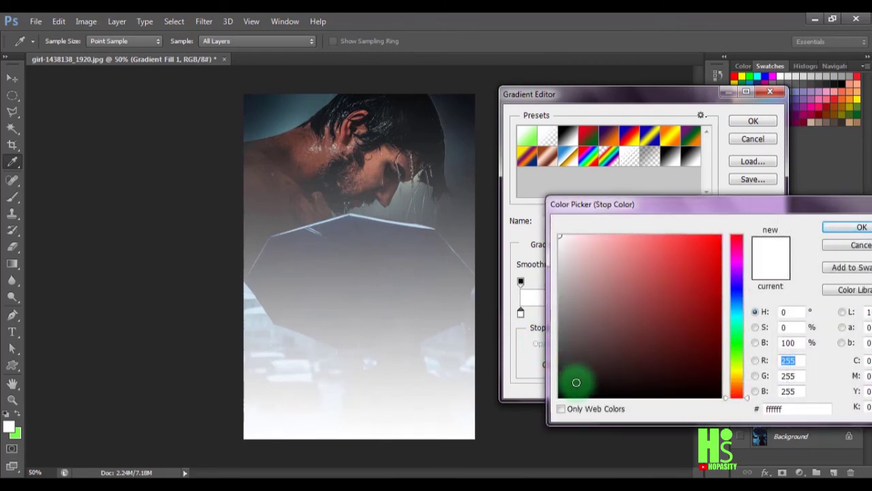
drag(576, 374, 535, 413)
click(828, 232)
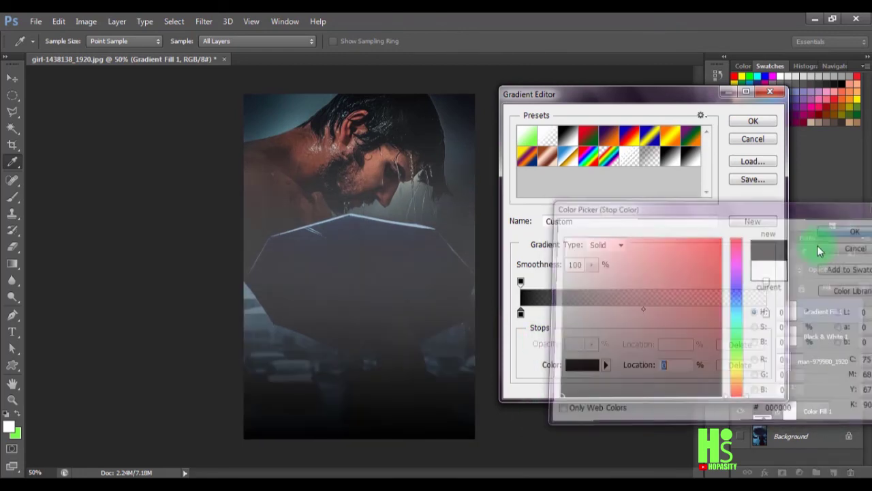
click(580, 366)
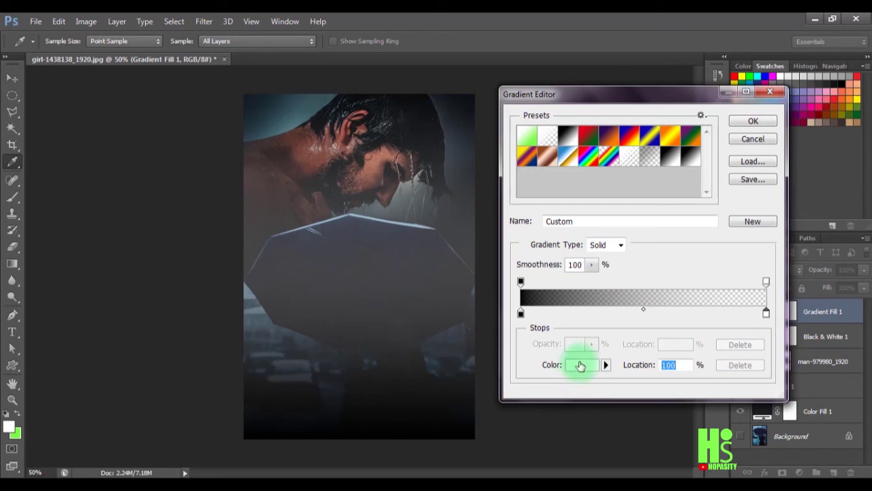
drag(580, 369, 549, 409)
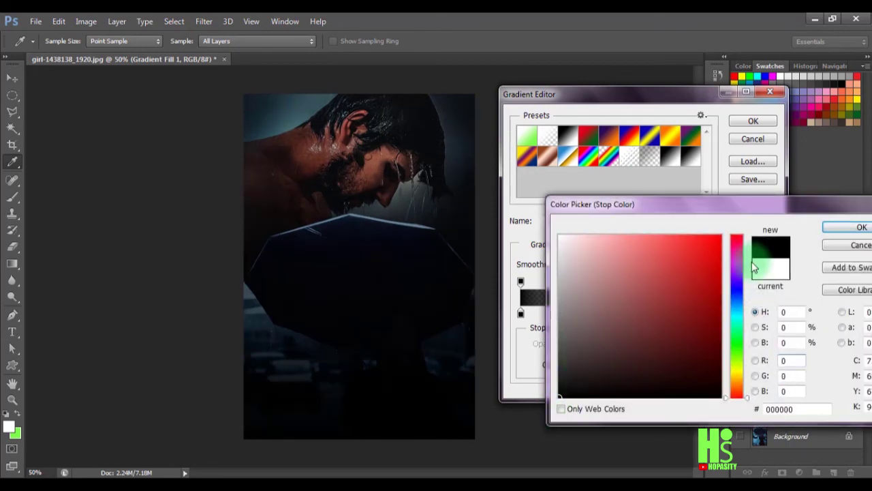
click(829, 228)
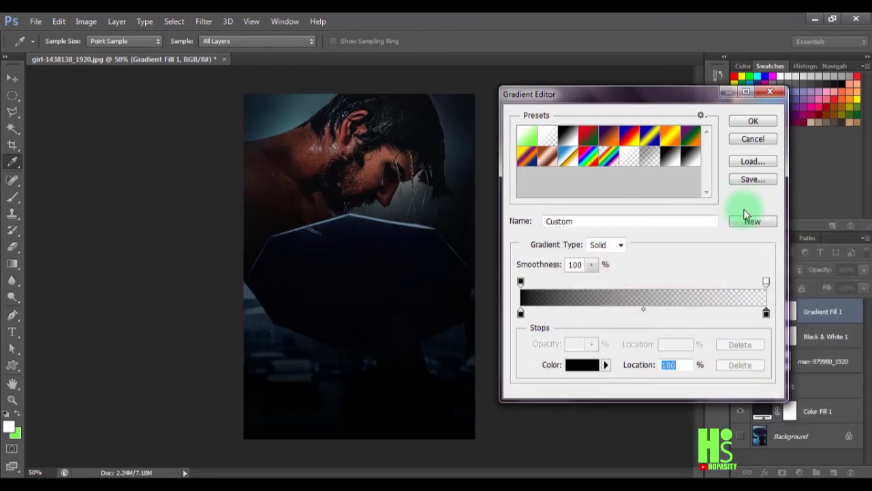
click(745, 124)
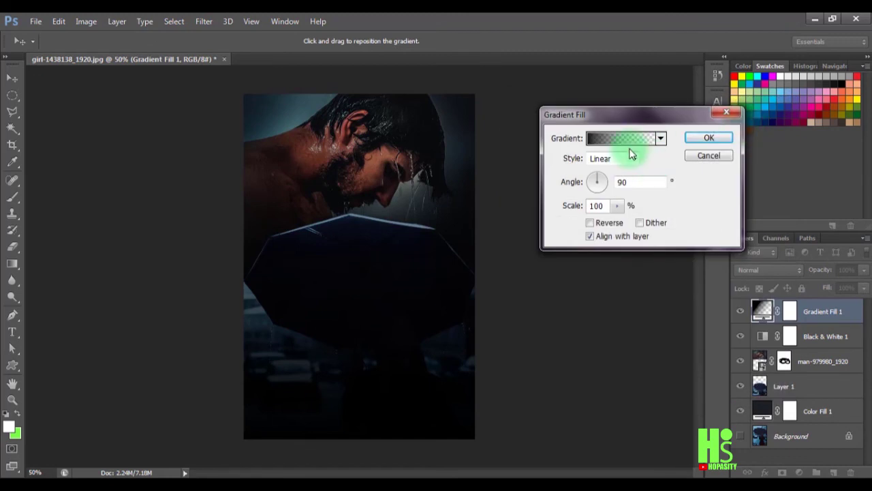
Step: Make the gradient fill Radial and reversed at 300% scale, and apply it as a dark vignette
click(632, 162)
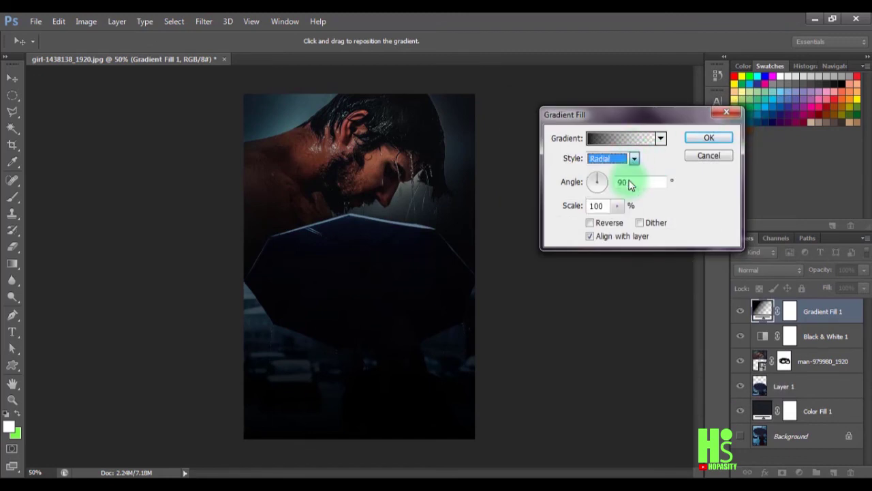
click(632, 183)
click(566, 205)
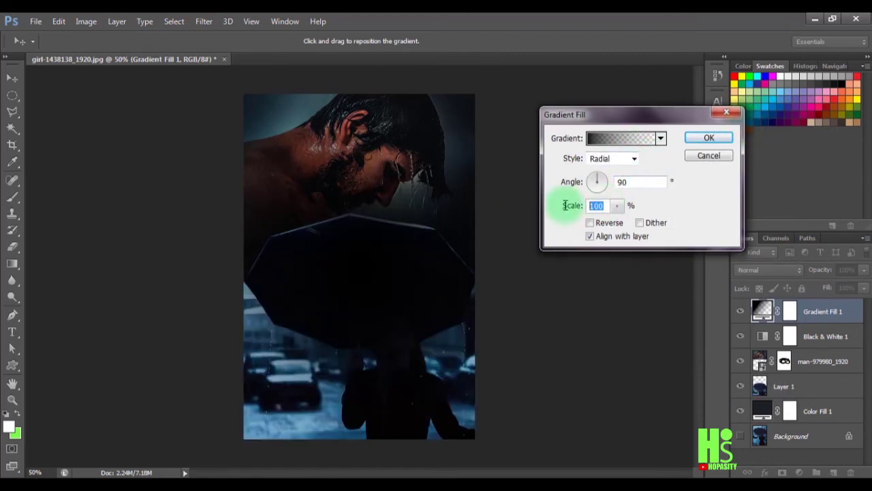
text(300)
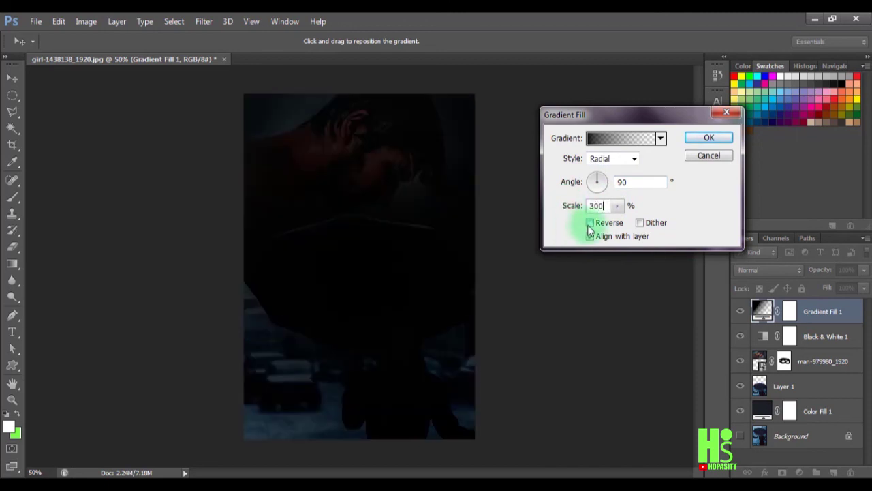
click(590, 223)
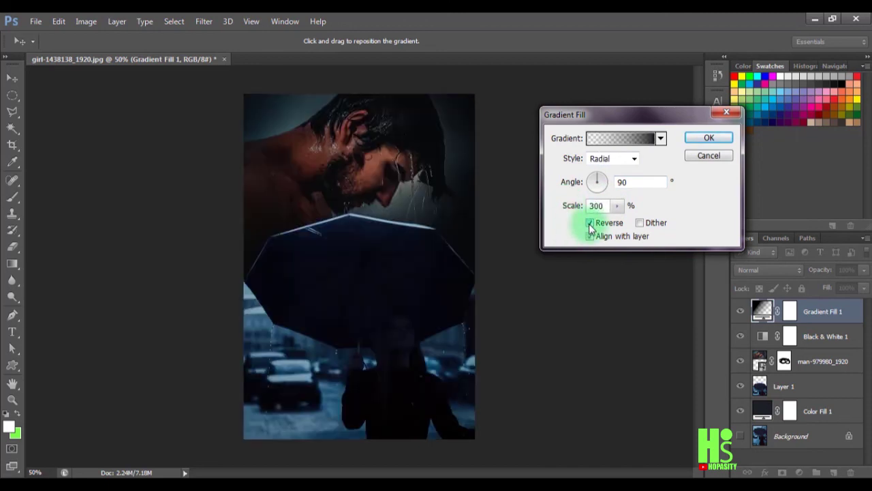
click(706, 140)
key(b)
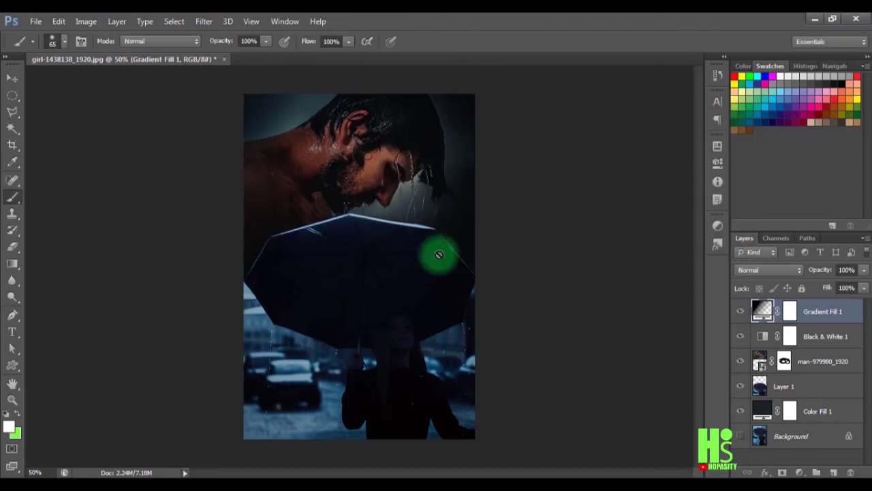